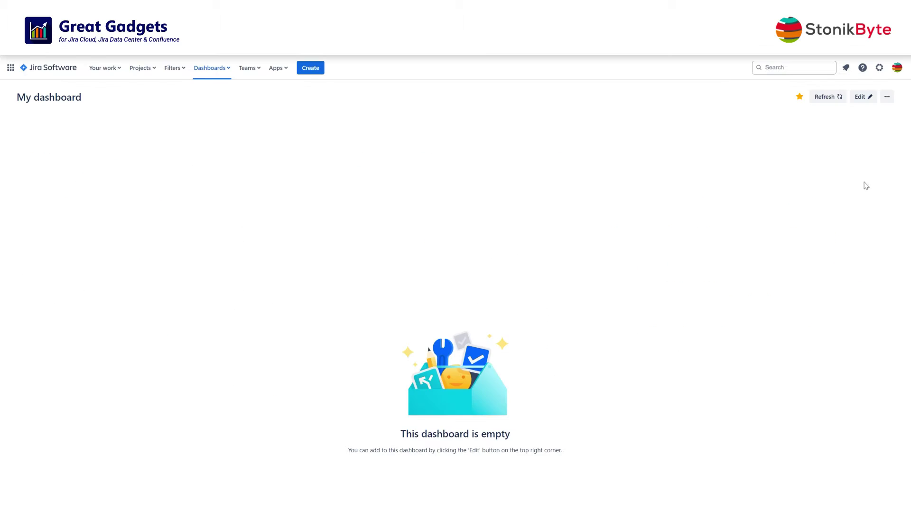
Search the gadget catalogue for 'pivot table' and add the Pivot Table & Pivot Chart Gadget
click(862, 95)
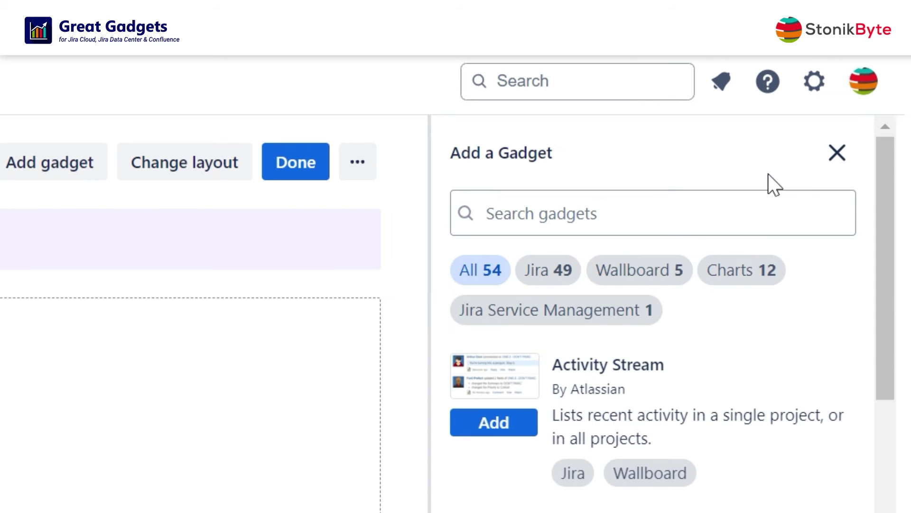
click(649, 203)
text(pivot table)
click(523, 429)
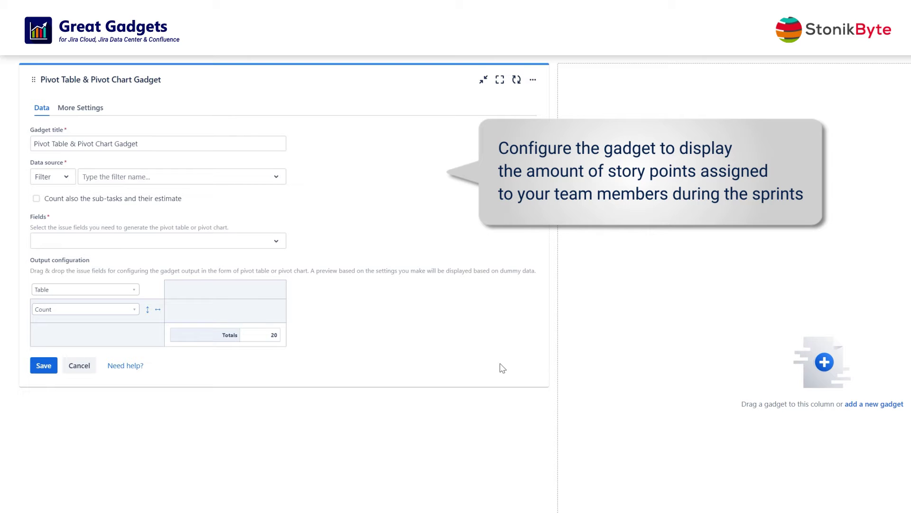
Set the gadget's data source to the JQL query 'Sprint is not EMPTY'
click(67, 177)
click(61, 218)
click(93, 181)
text(Sprint is not EMPTY)
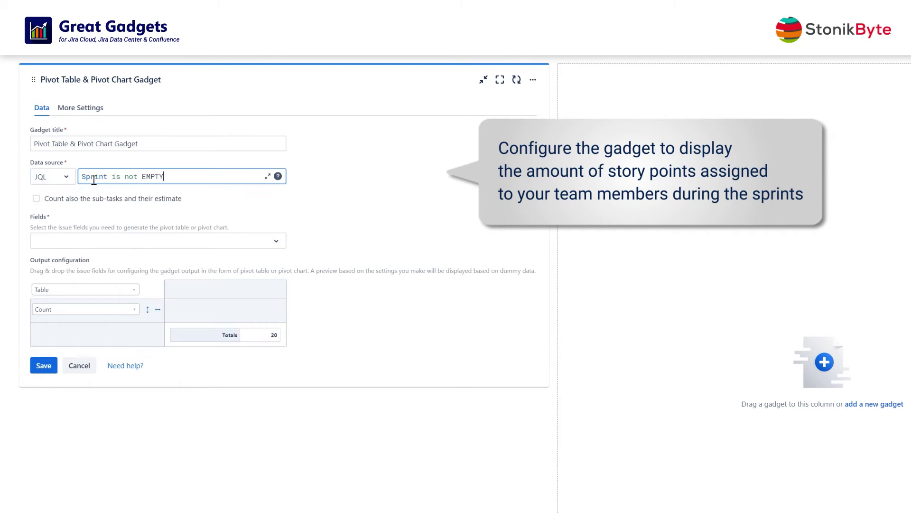
click(330, 210)
Add the Assignee, Sprint and Story Points fields to the gadget
click(126, 247)
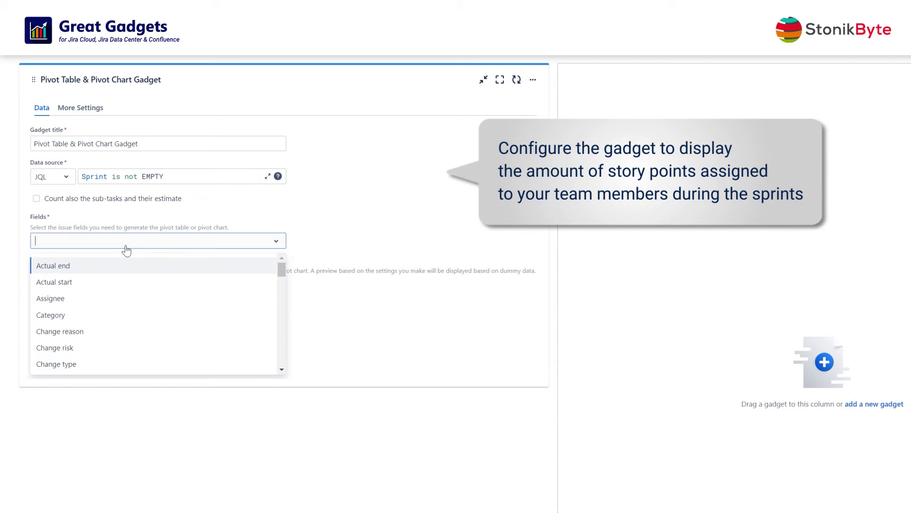
text(assi)
click(85, 264)
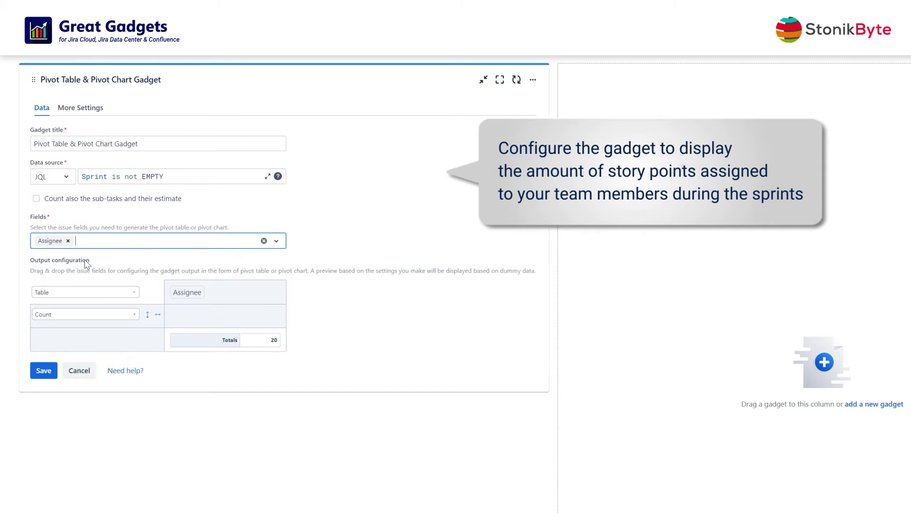
text(sp)
click(86, 264)
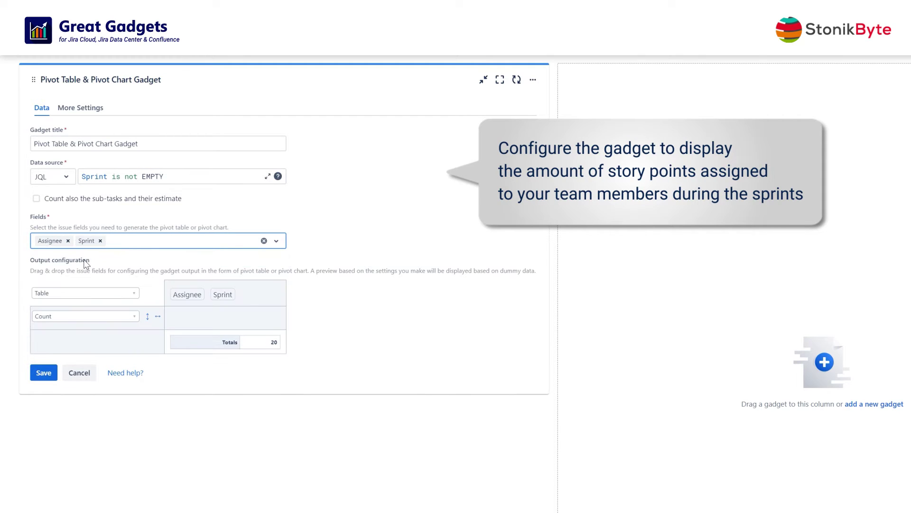
text(stor)
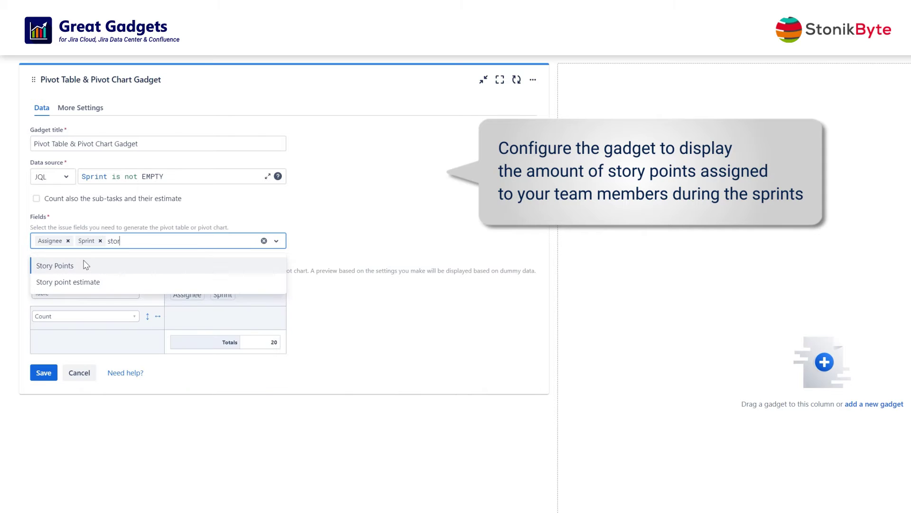
click(83, 262)
click(389, 335)
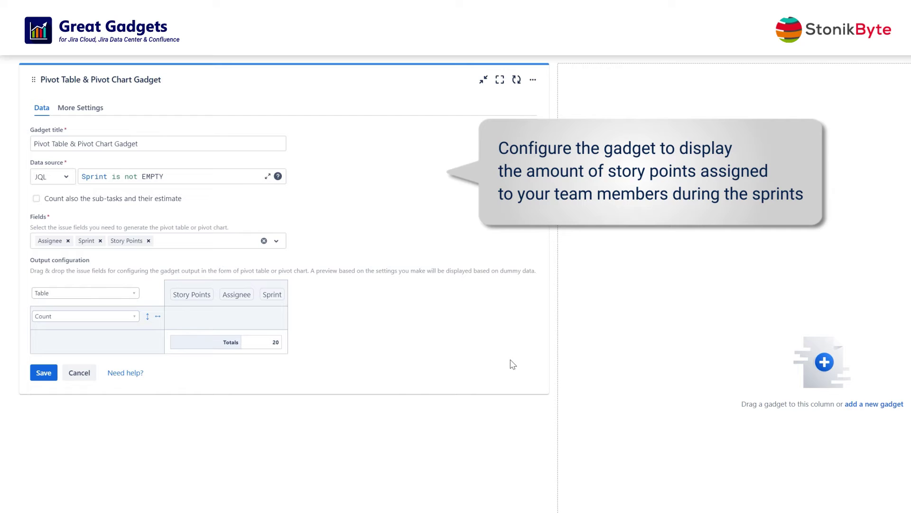
Put Assignee in rows and Sprint in columns, aggregate as Sum of Story Points, and save
drag(237, 295, 128, 341)
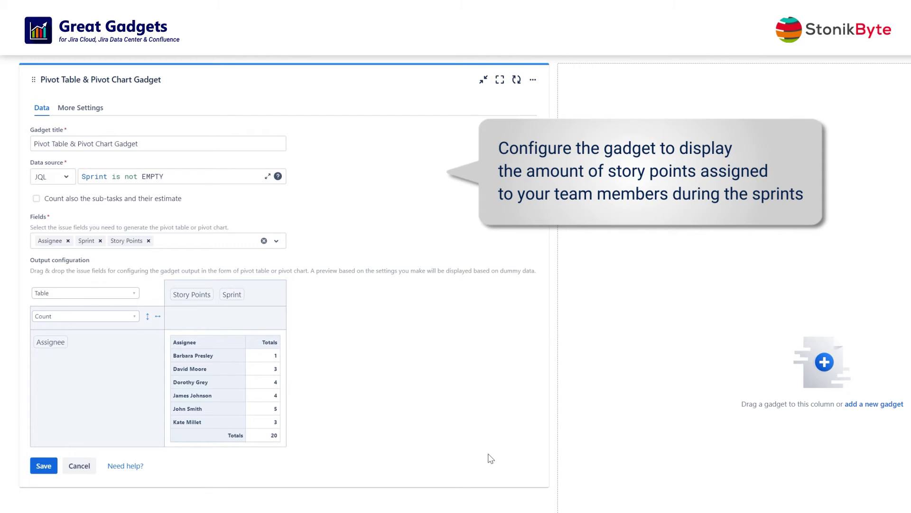
drag(232, 295, 229, 317)
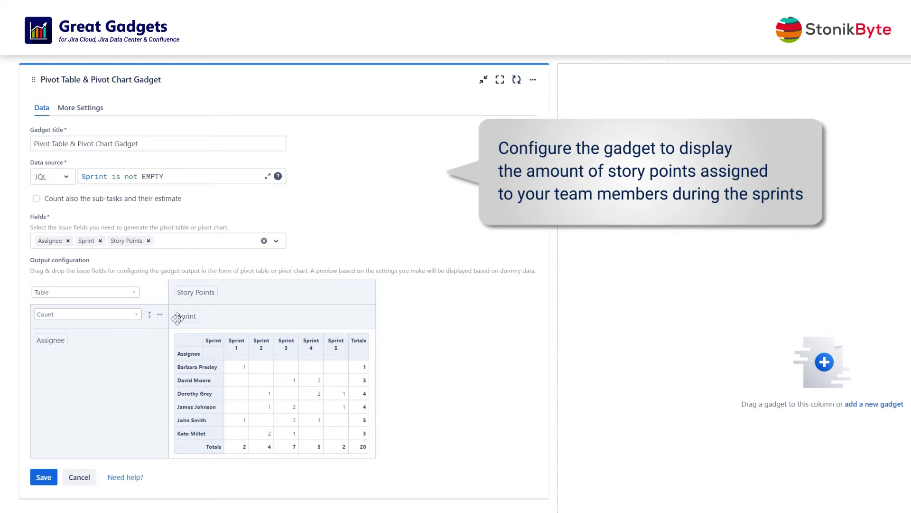
click(136, 314)
click(47, 359)
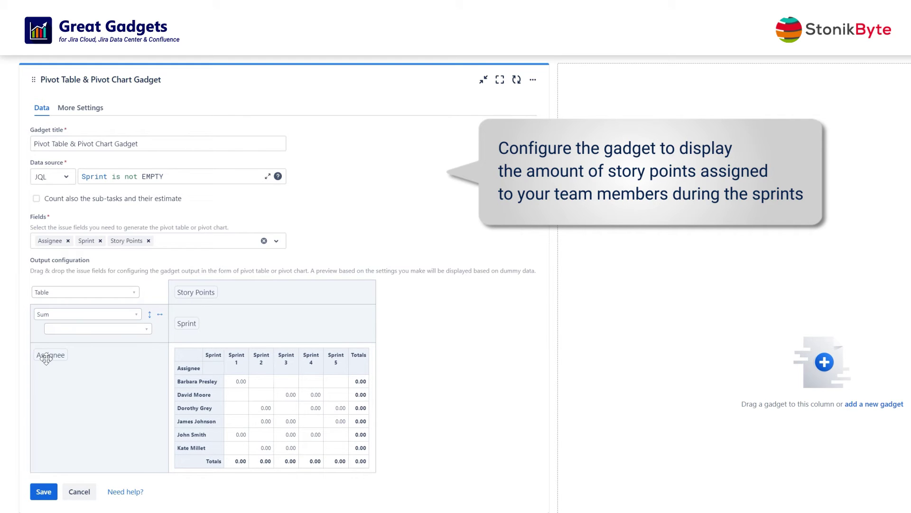
click(80, 330)
click(70, 361)
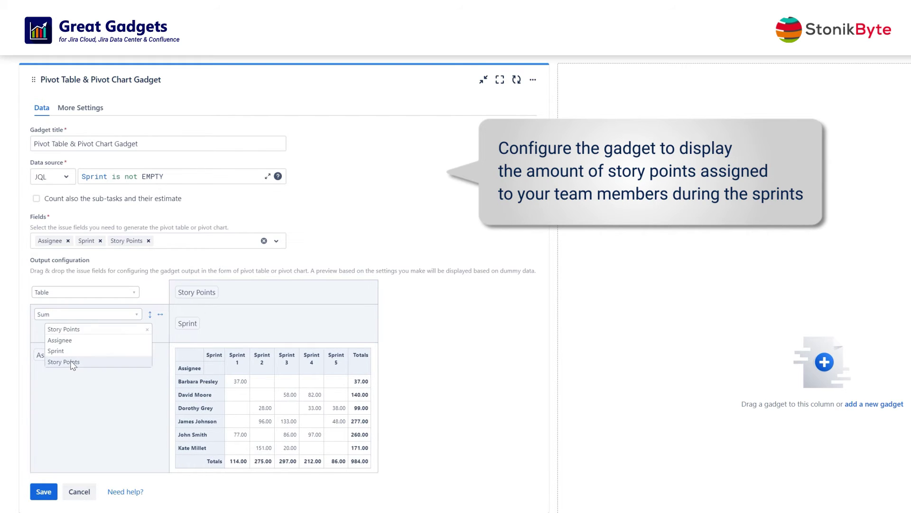
click(43, 491)
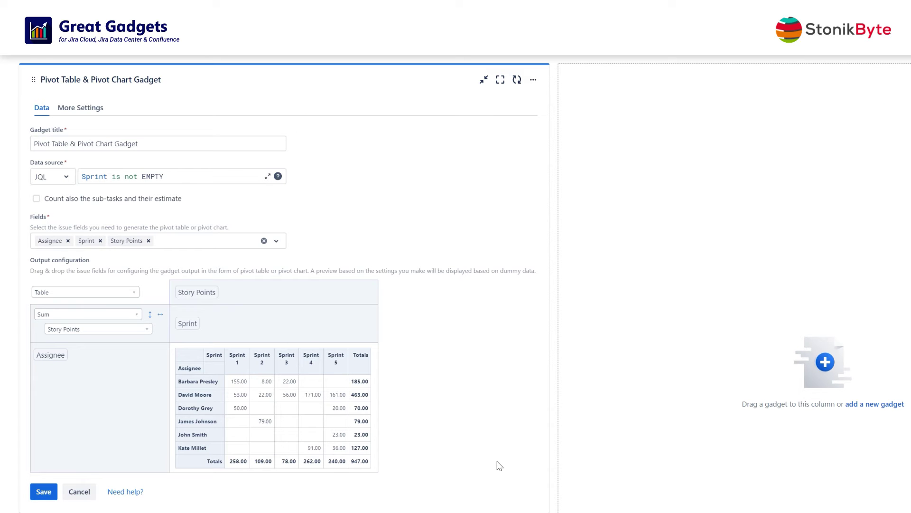
Switch the output type to Table Heatmap and save the gadget
click(136, 292)
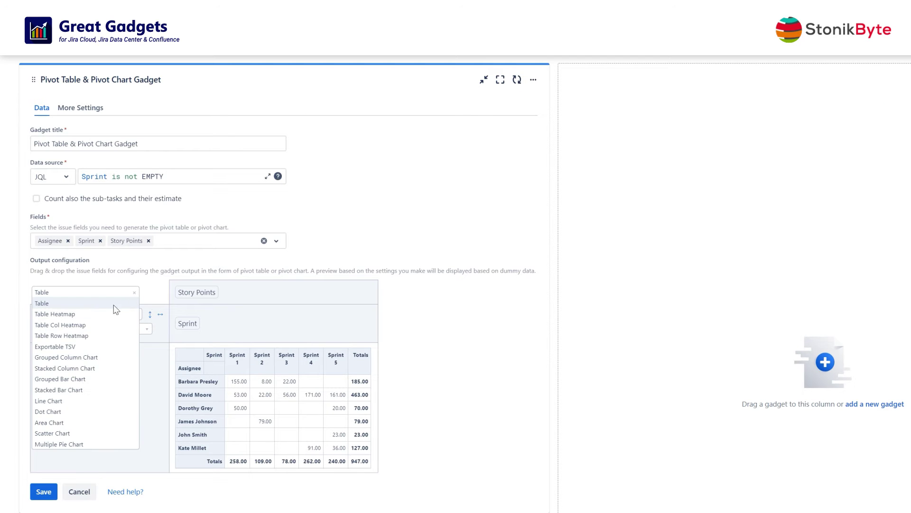
click(66, 315)
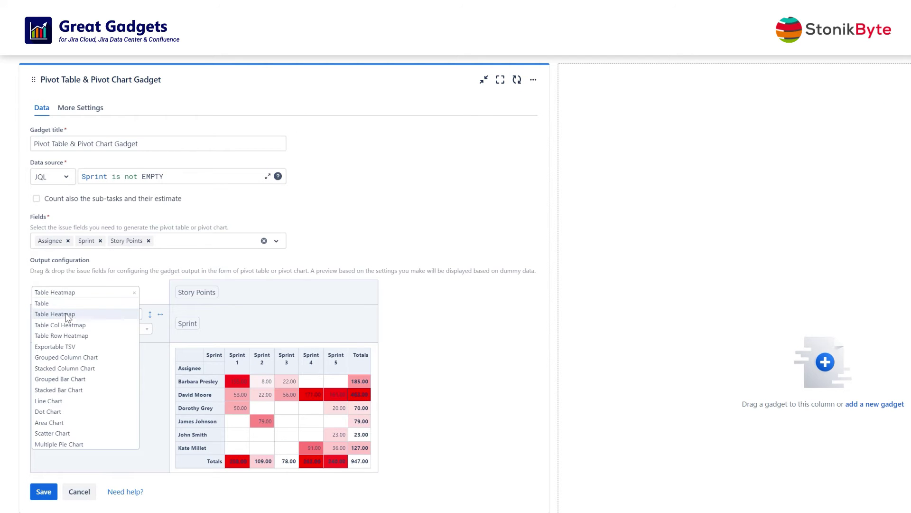
click(42, 499)
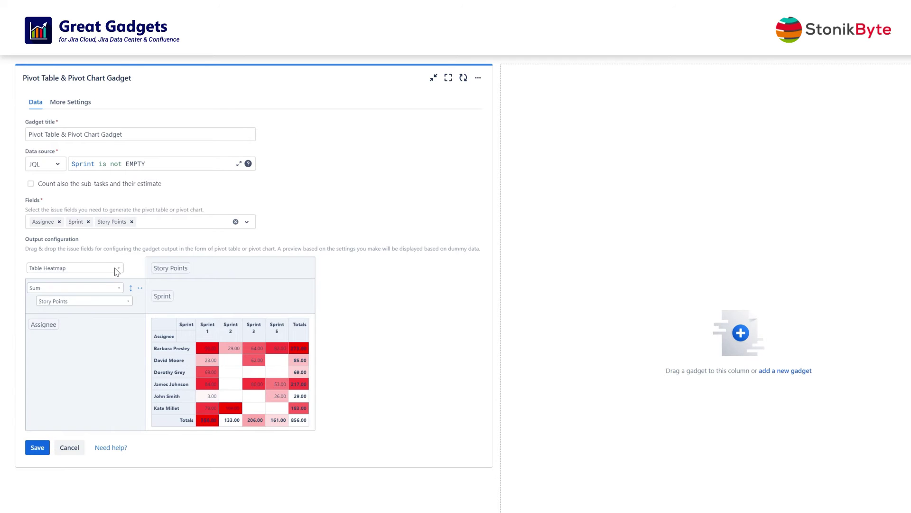
Preview Stacked Bar, Area, Multiple Pie and Stacked Column chart outputs, then save
click(115, 270)
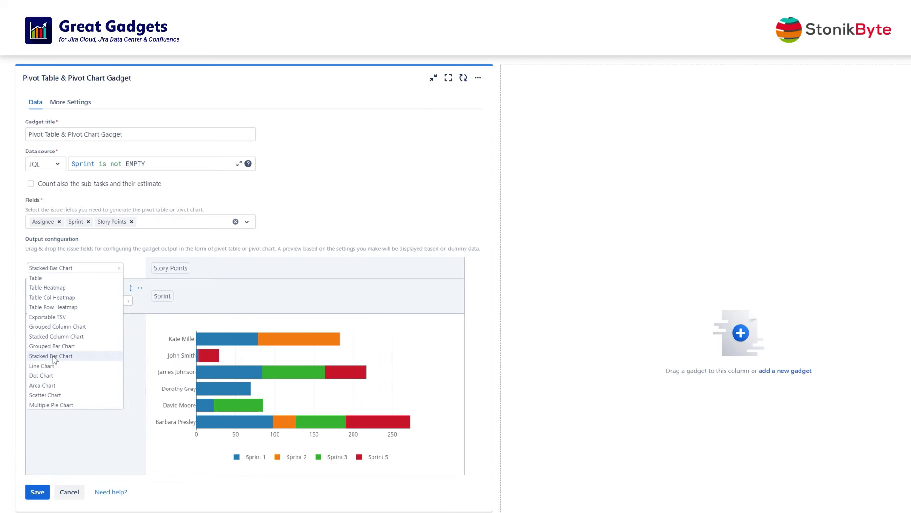
click(54, 357)
click(42, 386)
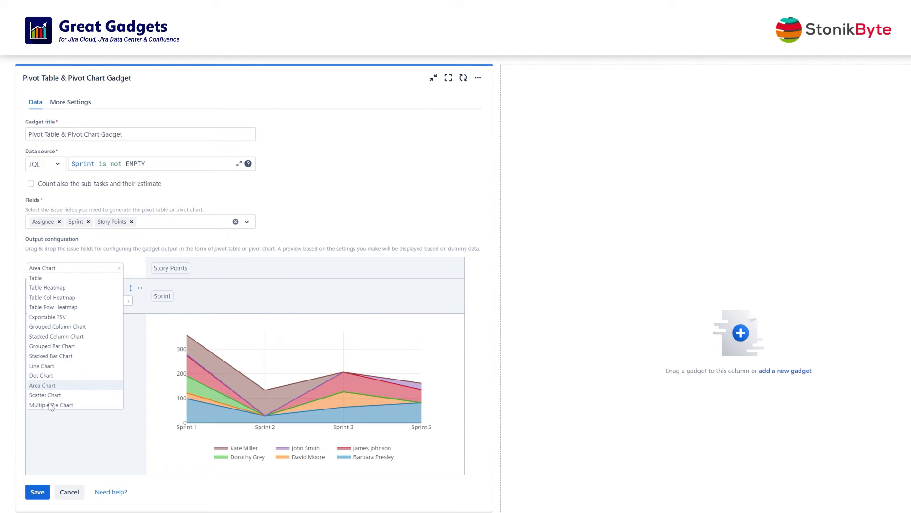
click(52, 406)
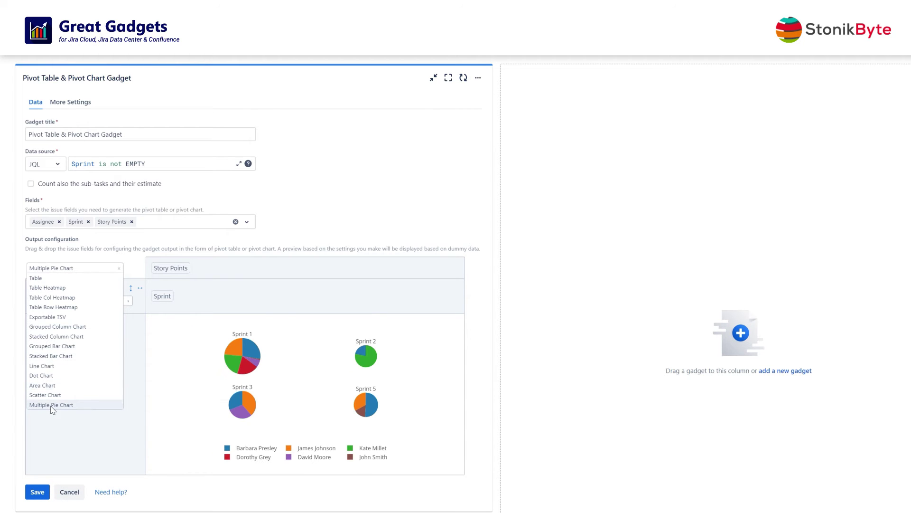
click(50, 338)
click(37, 491)
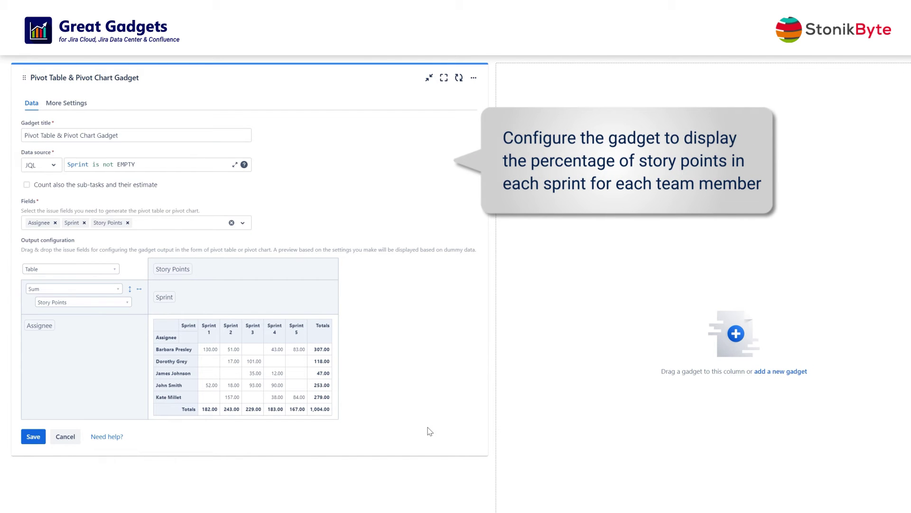
Change the aggregation to Sum as Fraction of Columns and save the gadget
click(119, 294)
scroll(92, 375, down, 3)
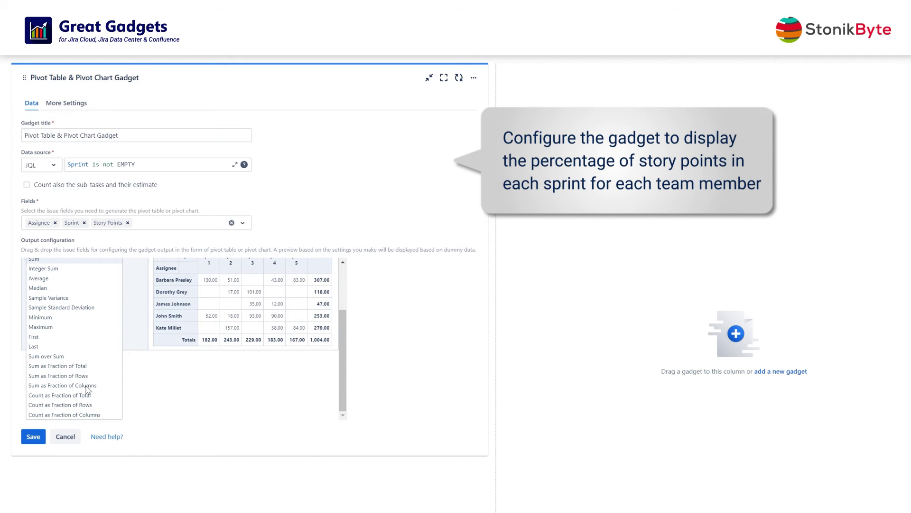
click(87, 386)
click(44, 435)
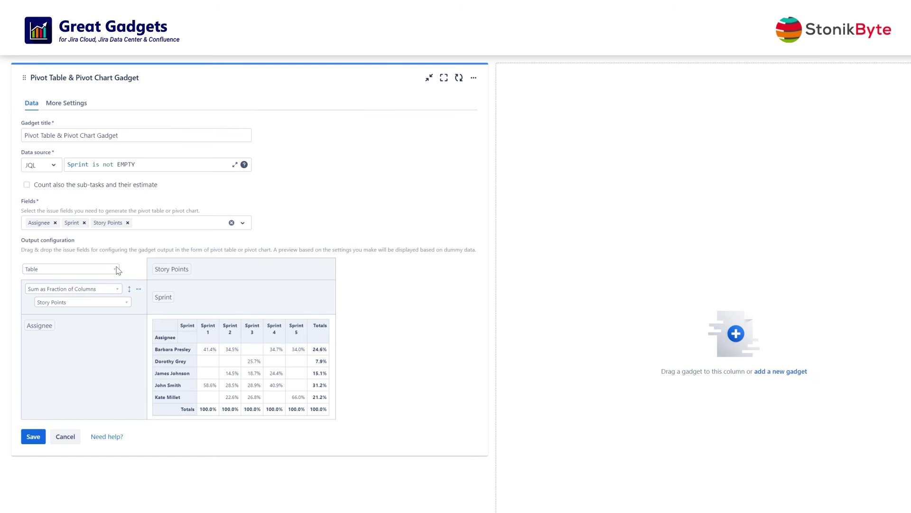
Set the output type to Multiple Pie Chart and save the gadget
click(113, 269)
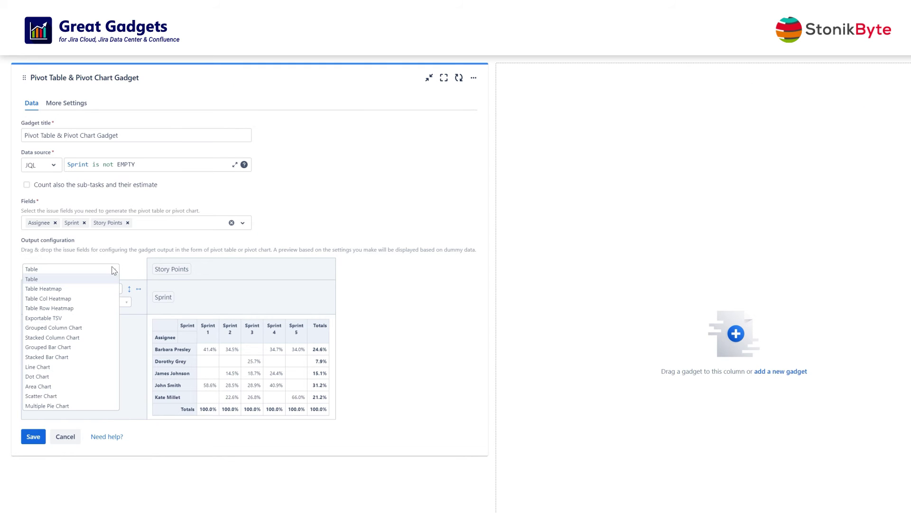
click(47, 406)
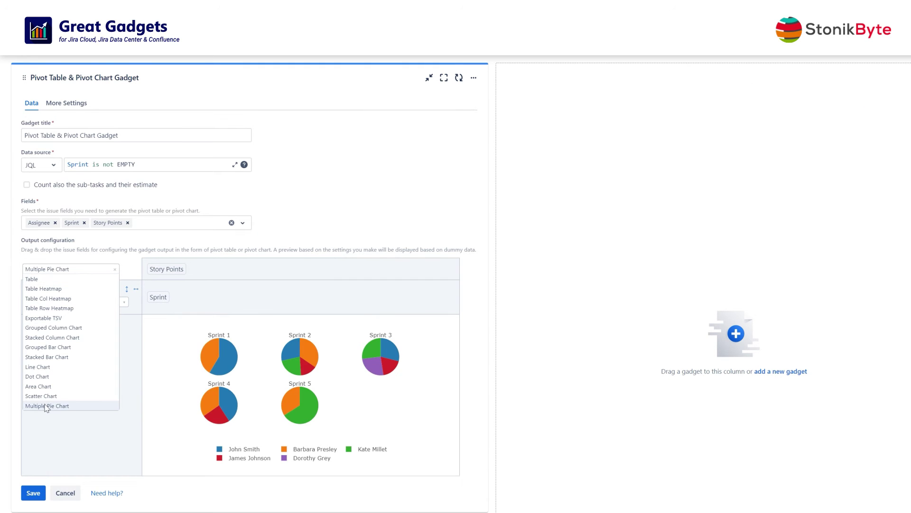
click(33, 493)
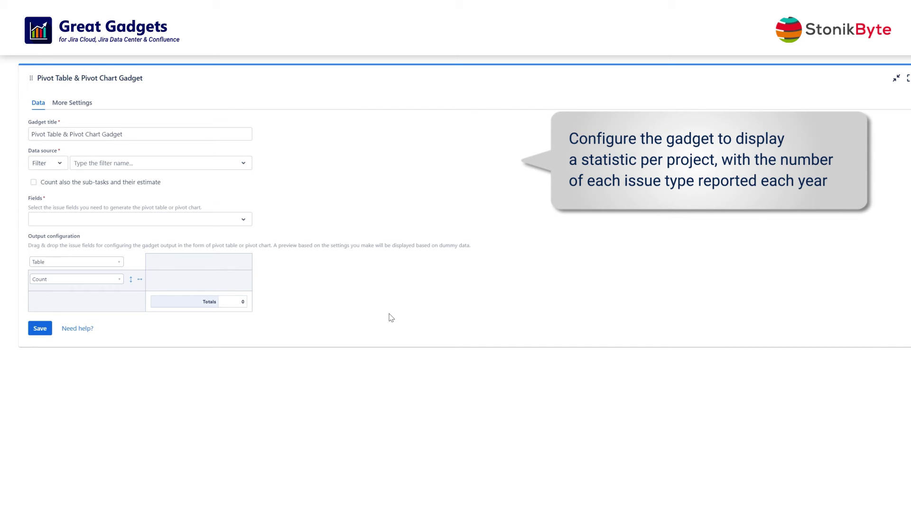
Use the All Issues - Version 1.0 filter and add the Project, Issue Type and Created fields
click(244, 165)
click(180, 190)
click(143, 223)
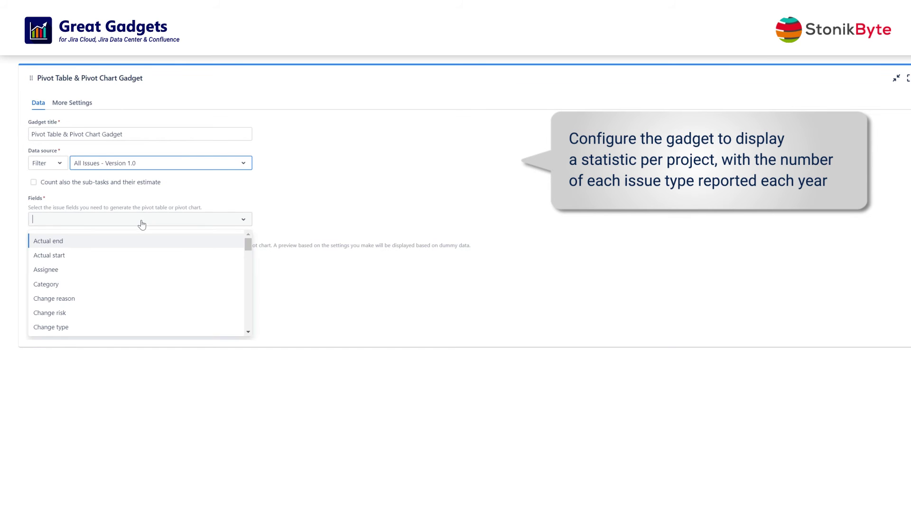
text(project)
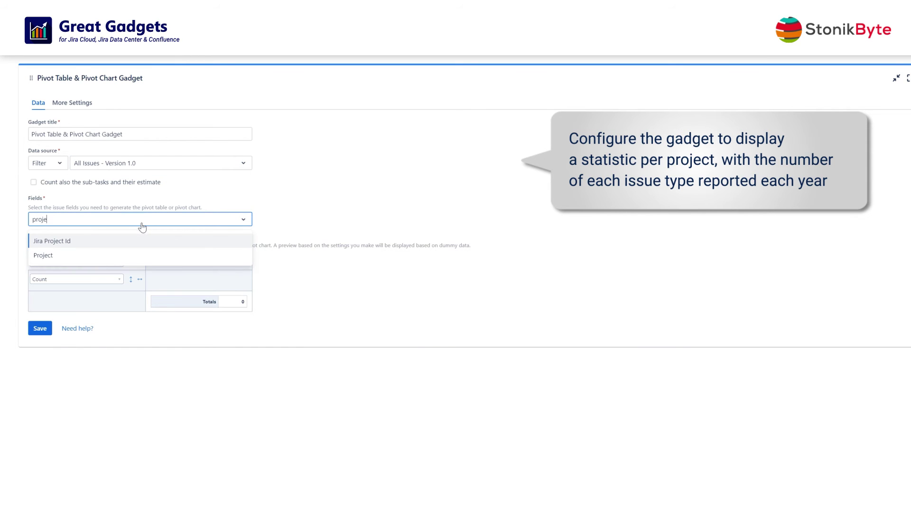
click(72, 256)
text(issue )
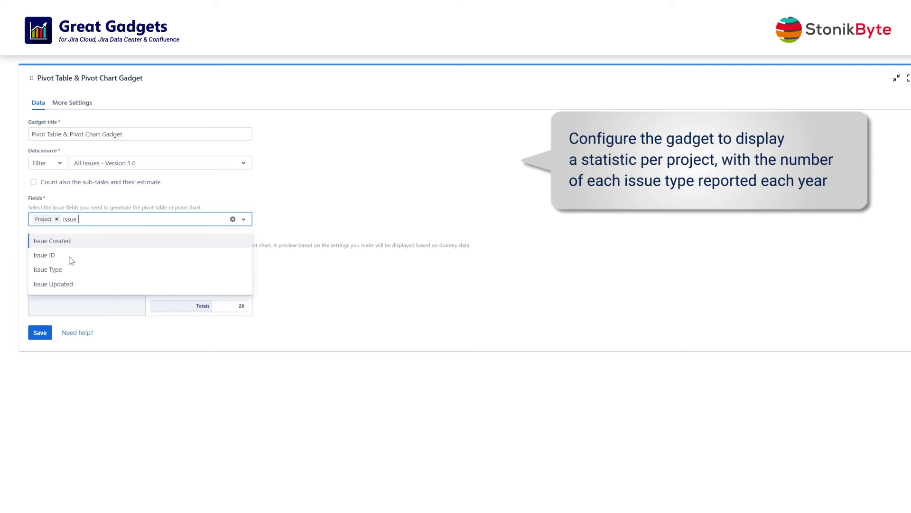
text(t)
click(67, 242)
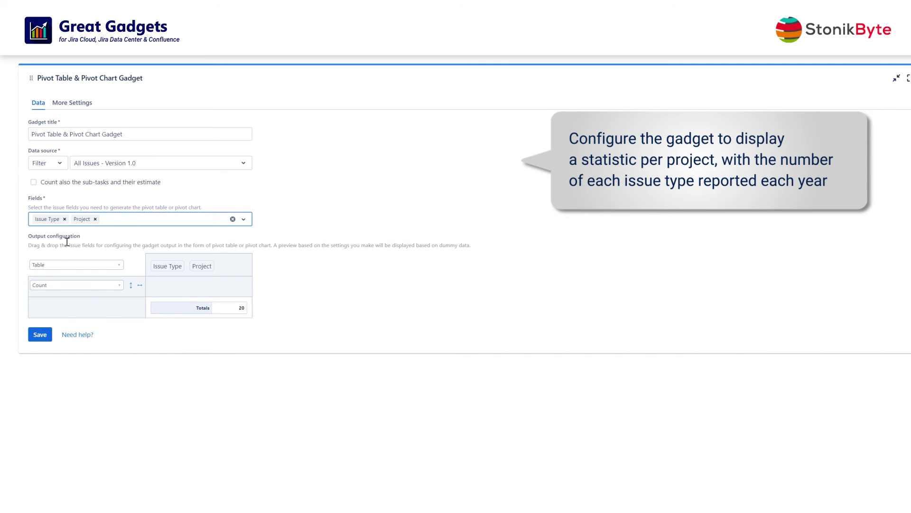
text(crea)
click(67, 242)
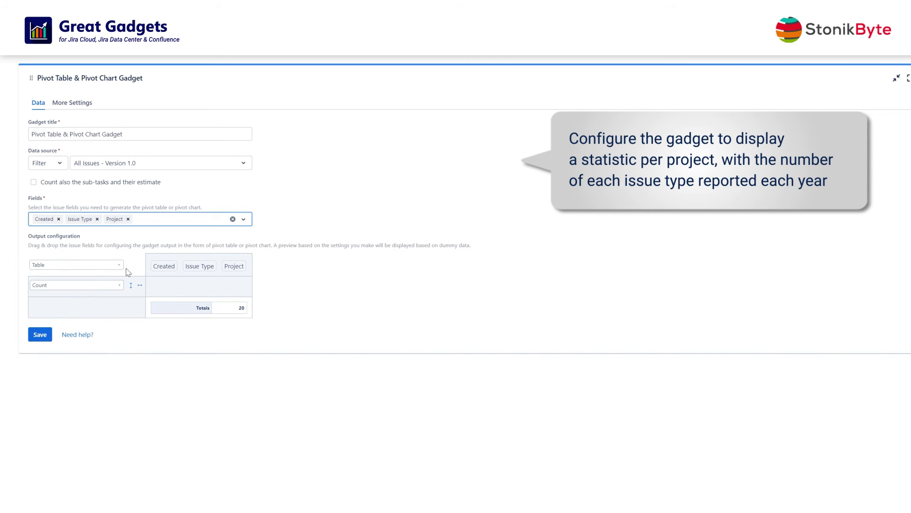
Place Project then Issue Type in the rows and Created in the columns
drag(235, 267, 118, 309)
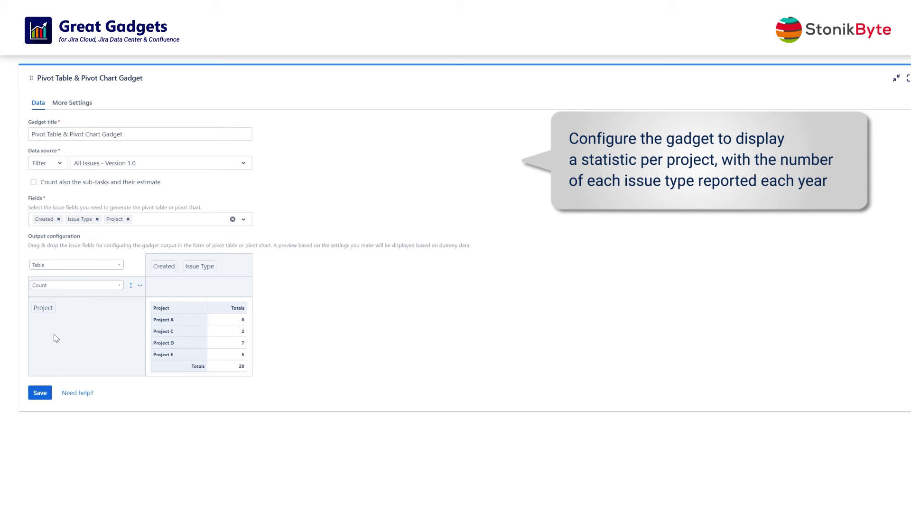
drag(200, 266, 56, 330)
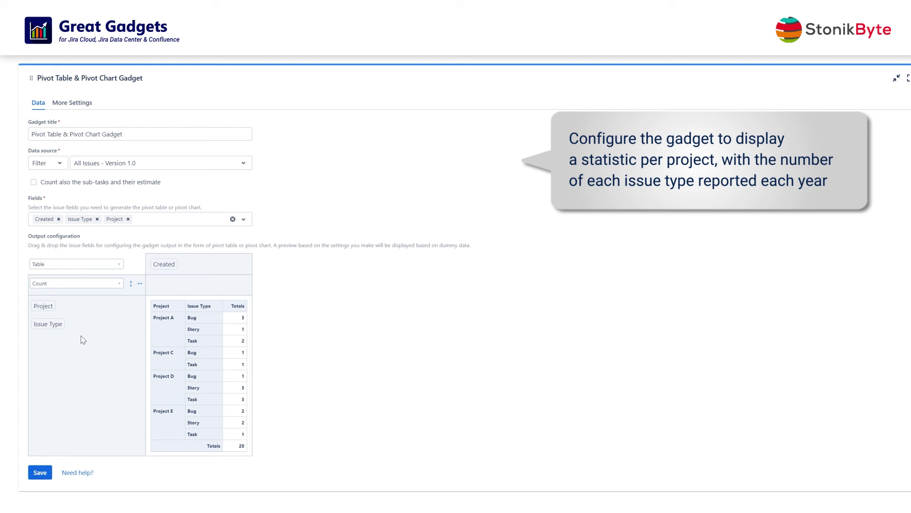
drag(166, 264, 173, 282)
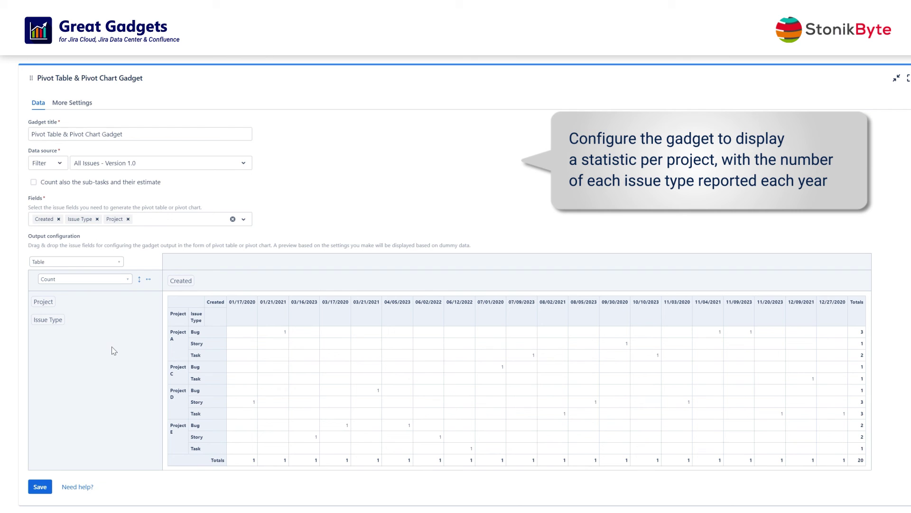
In More Settings, set the Created field's format to yyyy, then return to the Data view
click(72, 103)
click(184, 160)
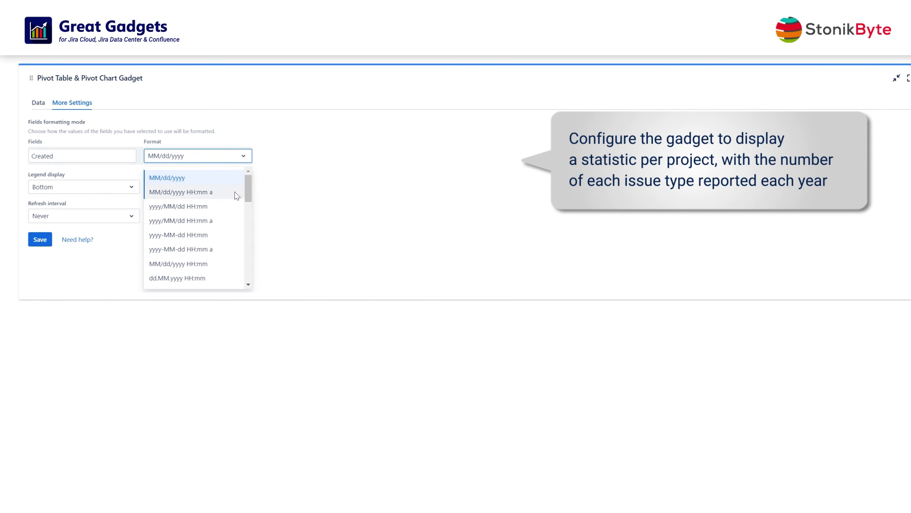
drag(248, 197, 247, 264)
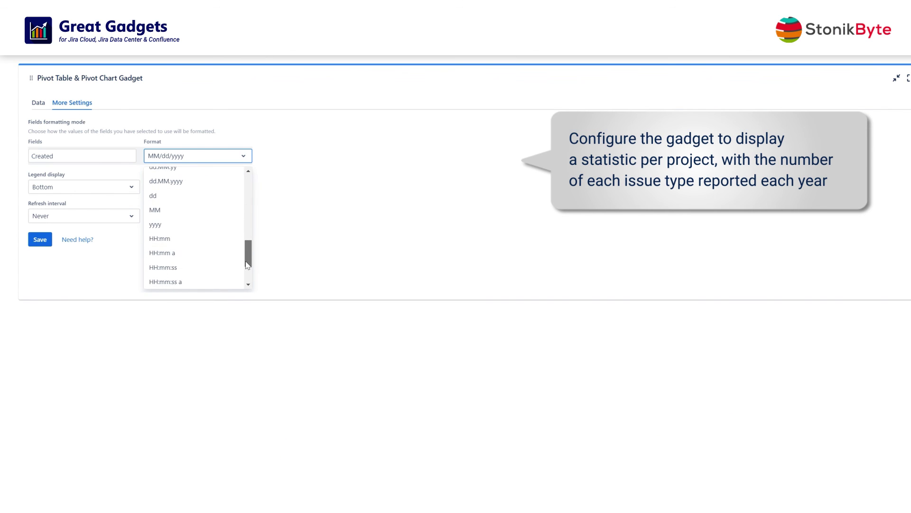
click(189, 221)
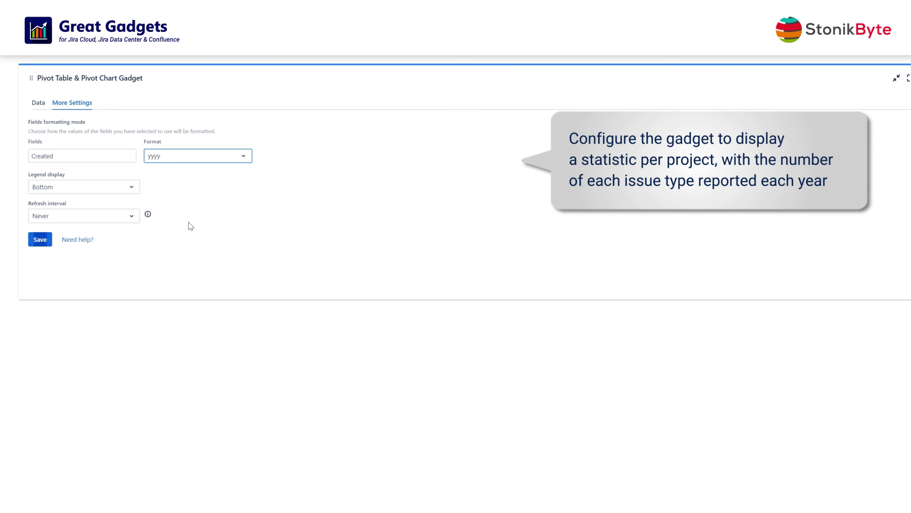
click(41, 103)
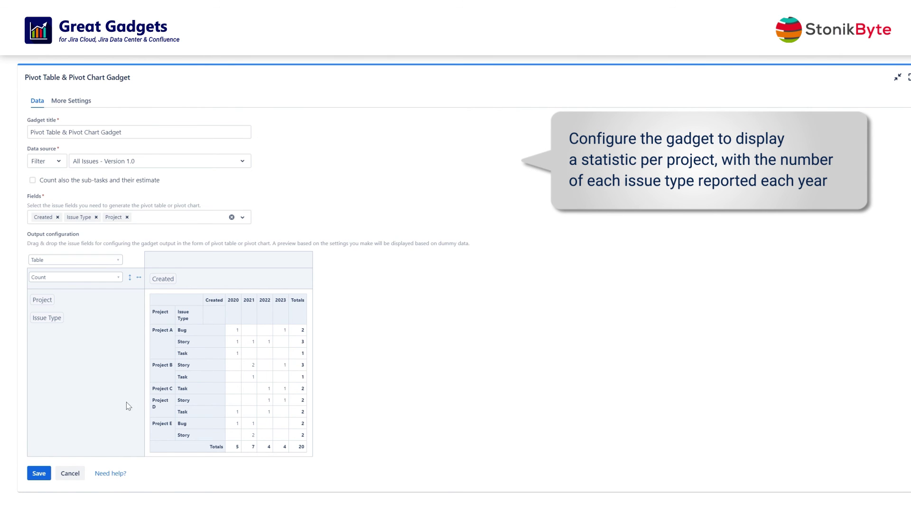
Sort the year columns ascending (2020–2023) and save the project/issue-type pivot gadget
click(139, 279)
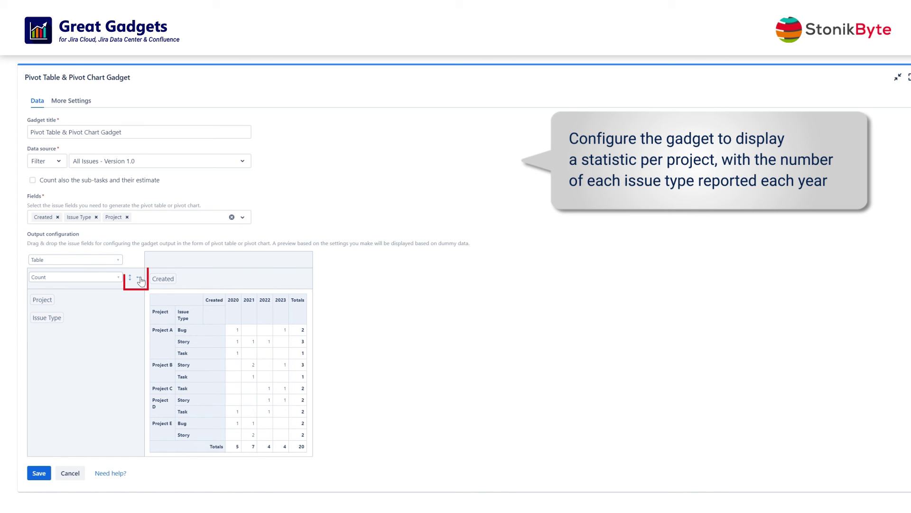
click(40, 474)
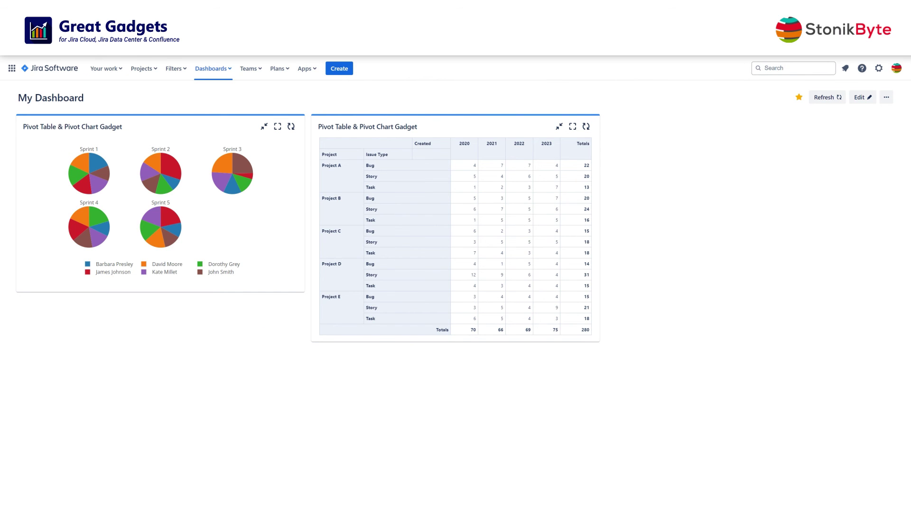